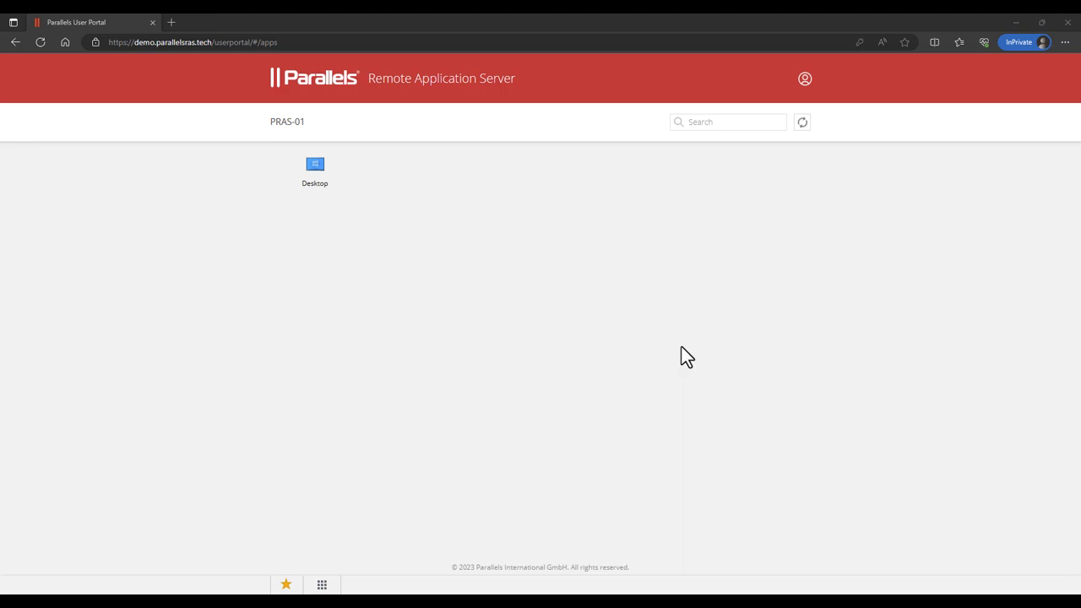
- Launch the Desktop resource in Parallels Client from its launch options
{"action": "left_click", "coordinate": [326, 174]}
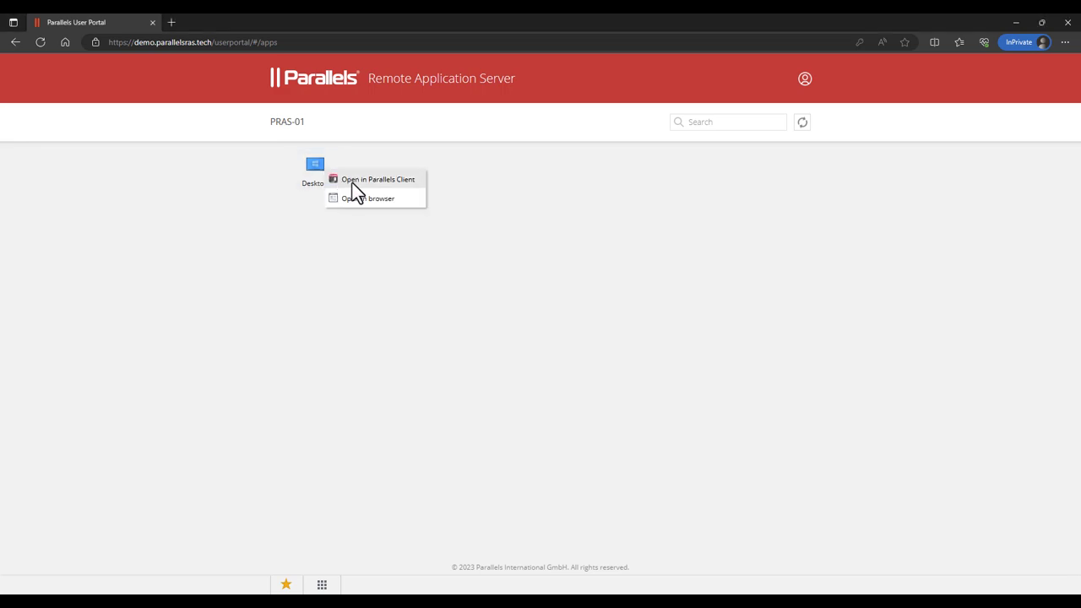
{"action": "left_click", "coordinate": [351, 181]}
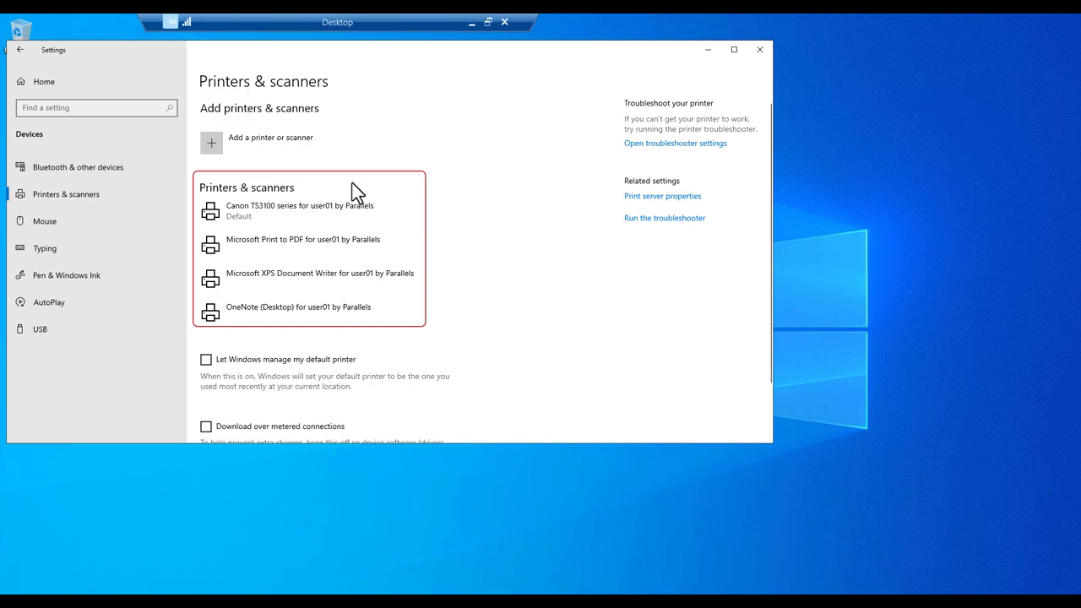
- Take the remote desktop out of full screen and move its window lower on screen
{"action": "left_click", "coordinate": [487, 23]}
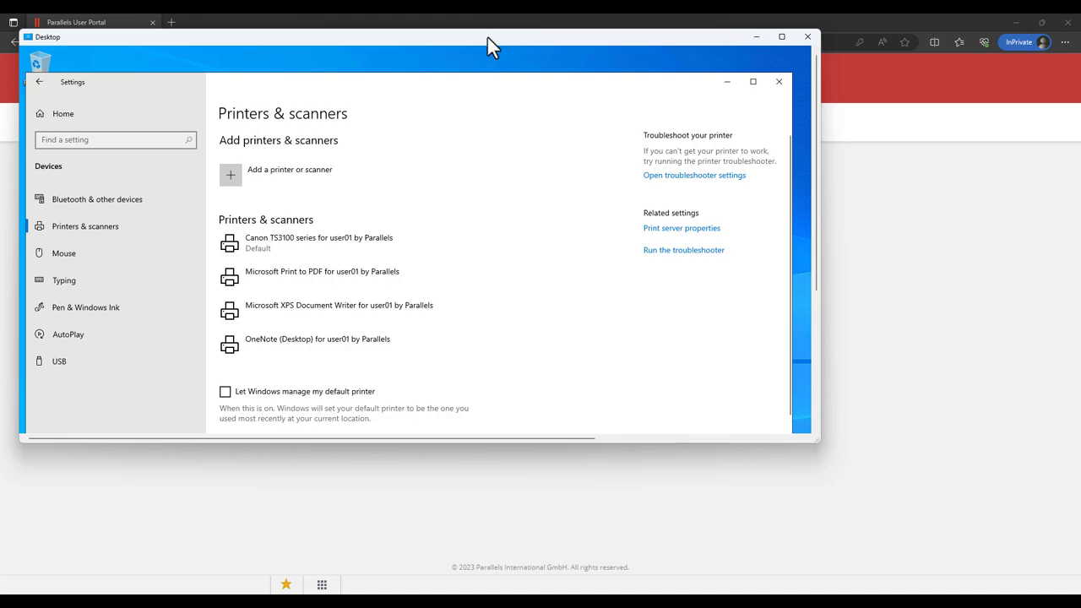
{"action": "left_click_drag", "start_coordinate": [487, 38], "coordinate": [482, 103]}
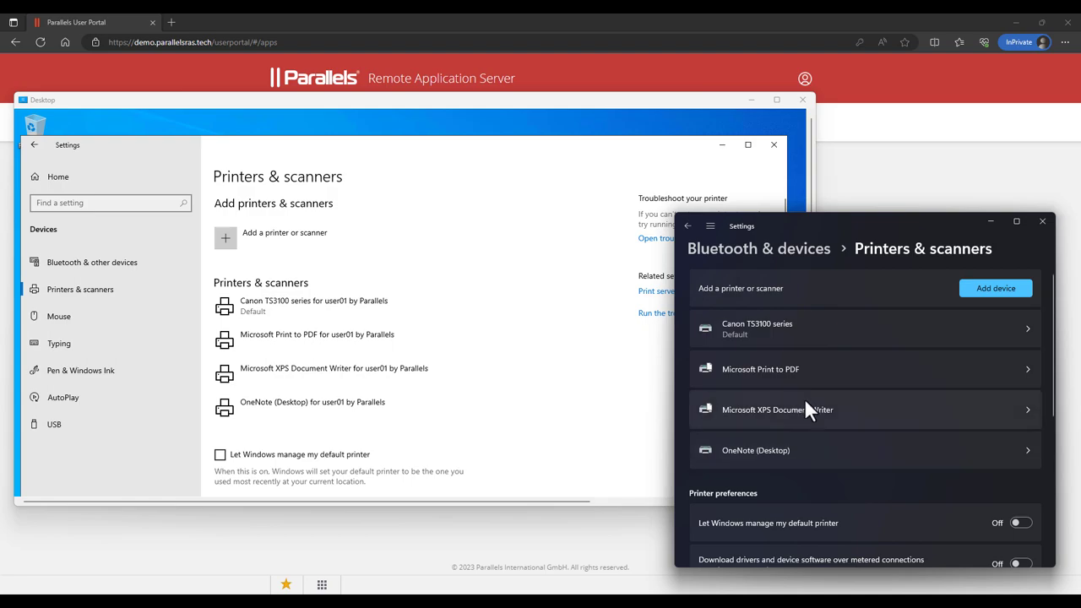
- Make Microsoft Print to PDF the local default printer
{"action": "left_click", "coordinate": [778, 363]}
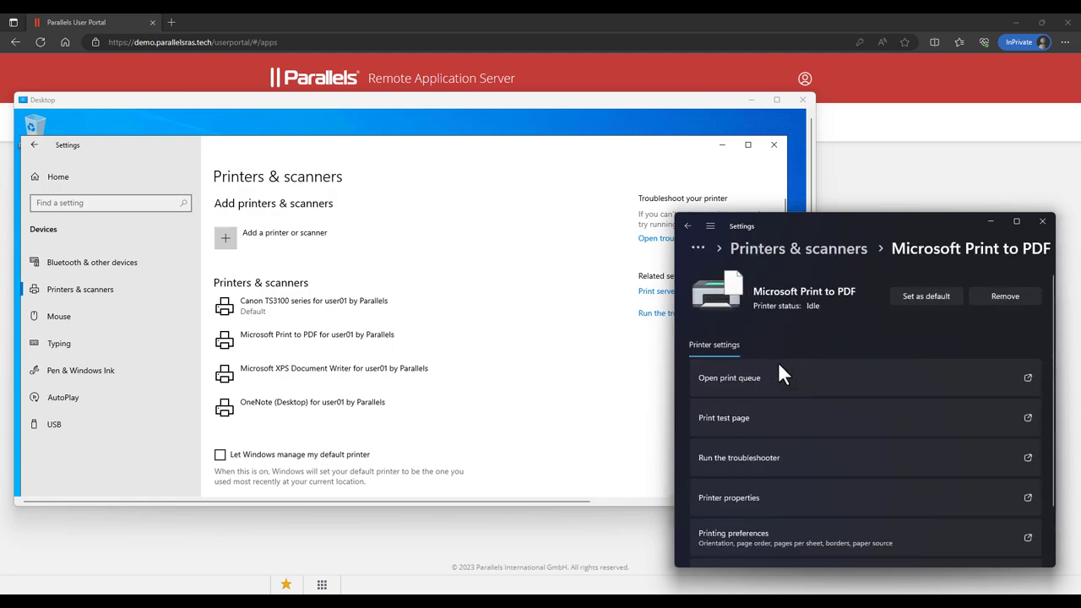
{"action": "left_click", "coordinate": [929, 294]}
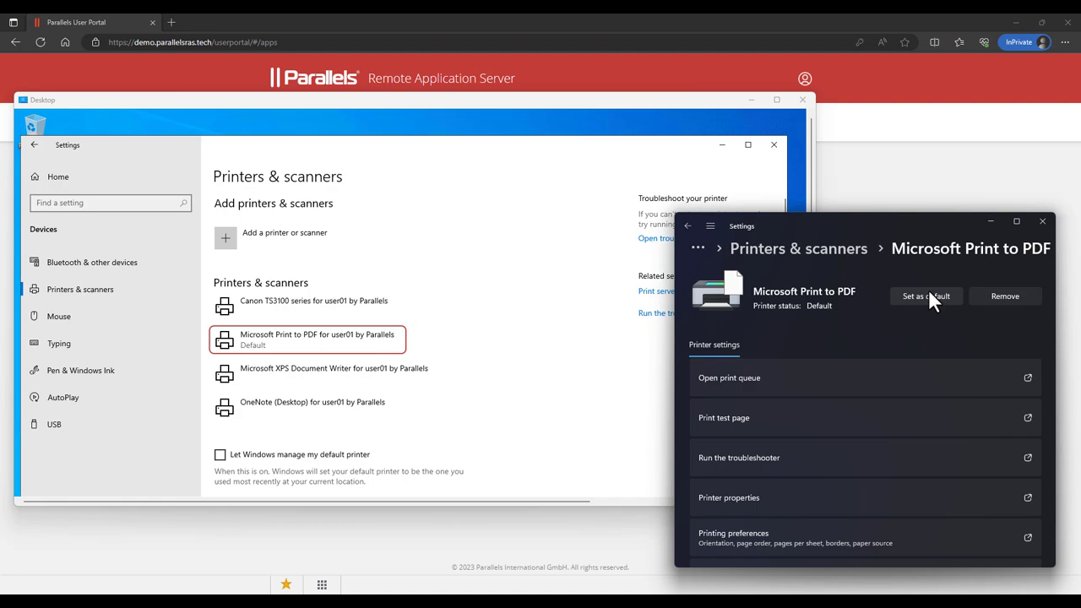
{"action": "left_click", "coordinate": [827, 250]}
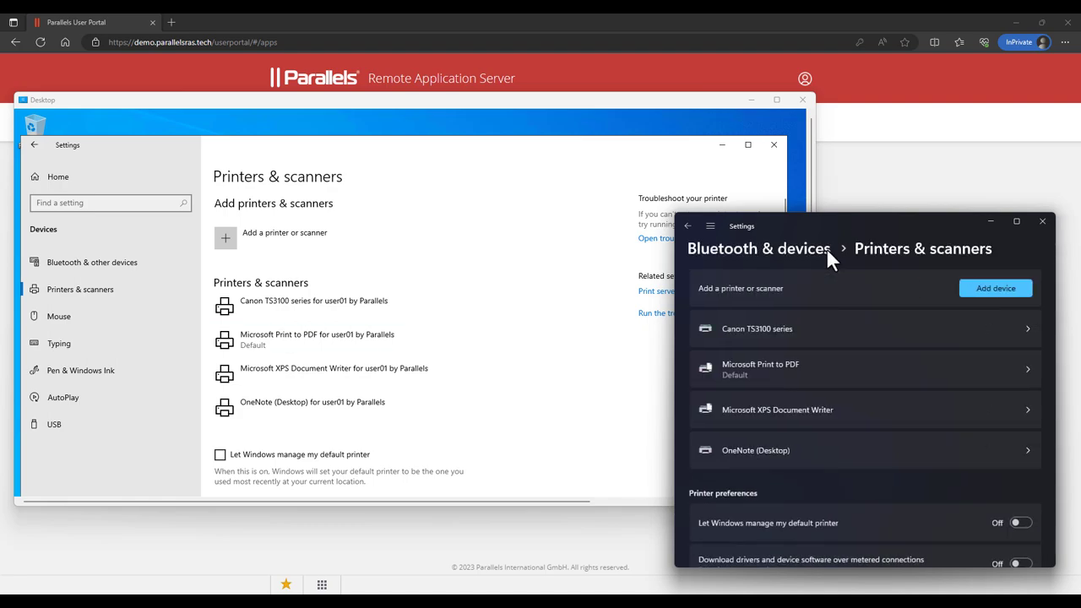
- Restore Canon TS3100 series as the local default printer
{"action": "left_click", "coordinate": [801, 327]}
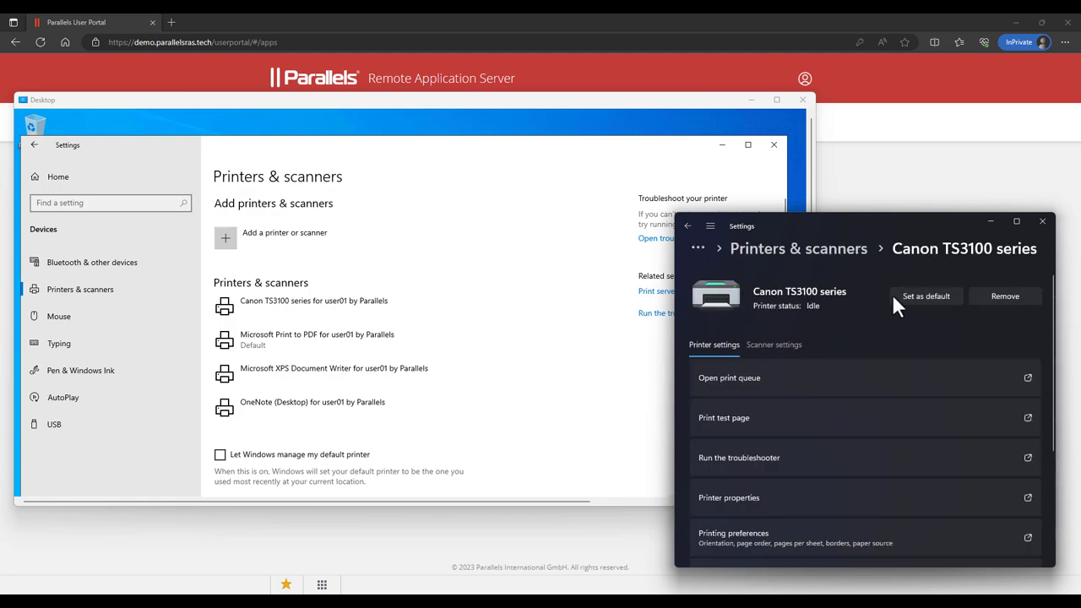
{"action": "left_click", "coordinate": [906, 292]}
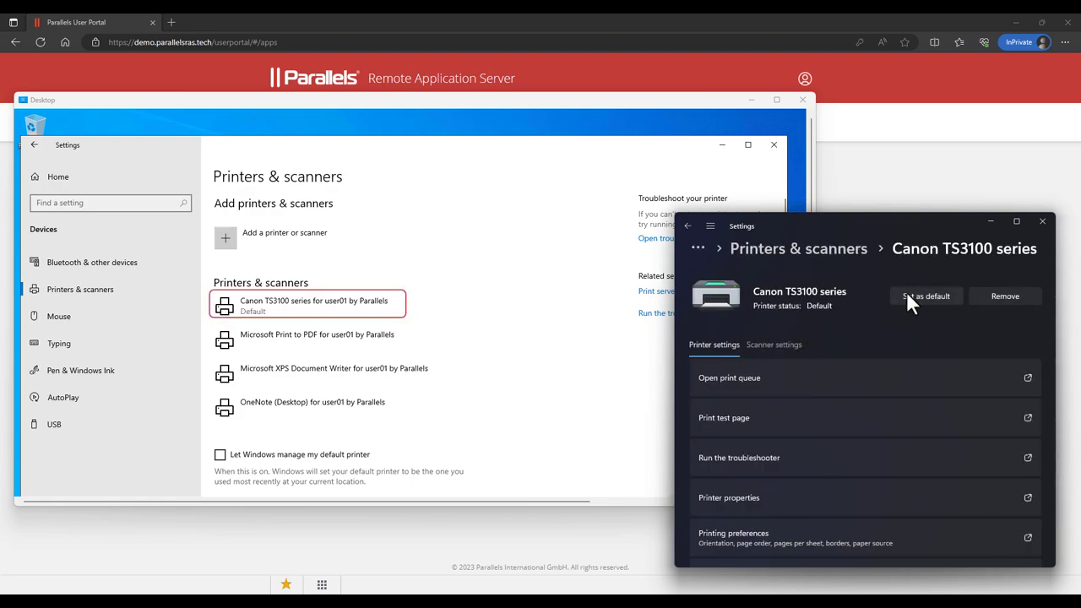
{"action": "left_click", "coordinate": [839, 250]}
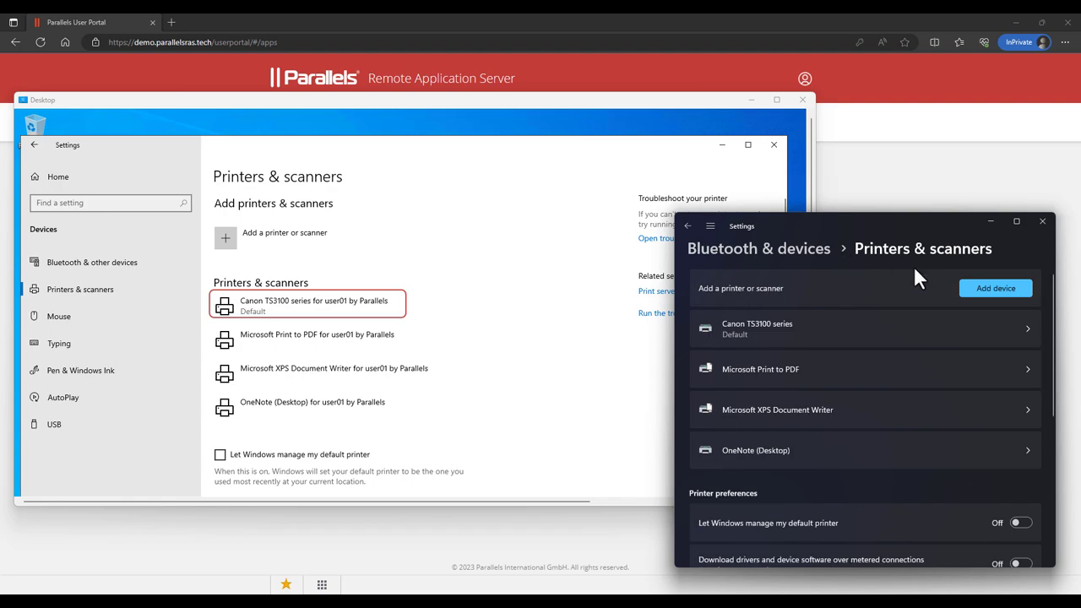
- Manually add a local MS Publisher Color Printer with default port, existing driver, and no sharing
{"action": "left_click", "coordinate": [976, 288]}
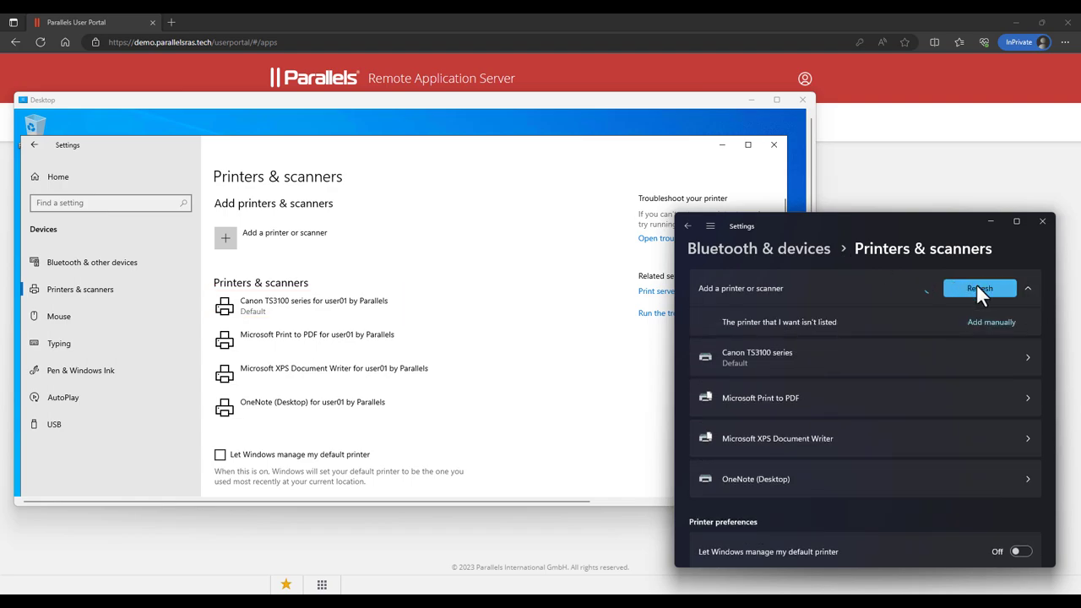
{"action": "left_click", "coordinate": [992, 322]}
{"action": "left_click", "coordinate": [543, 369]}
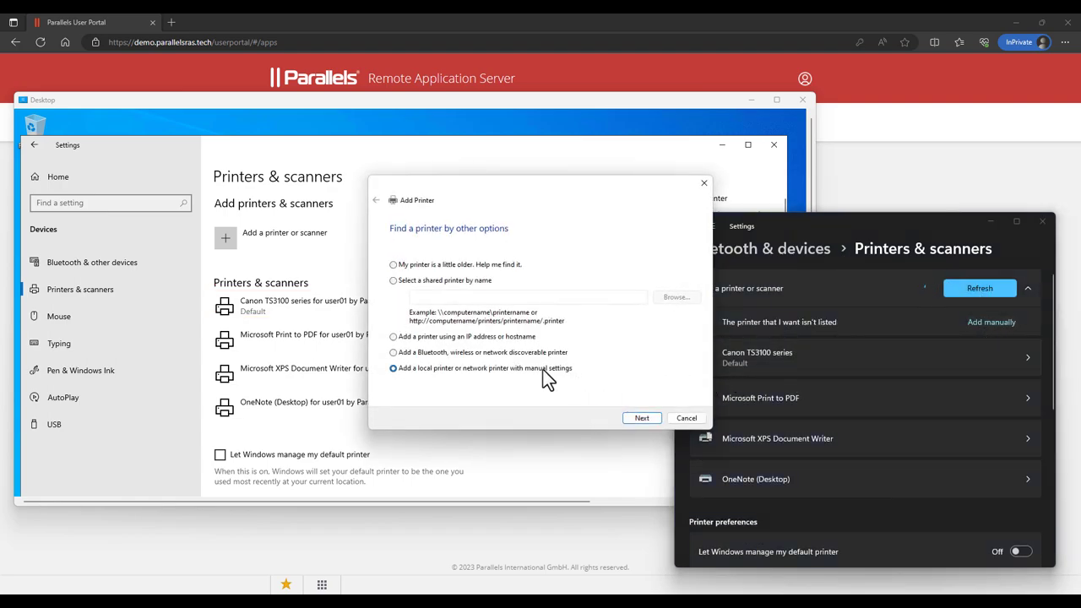
{"action": "left_click", "coordinate": [642, 418]}
{"action": "left_click", "coordinate": [642, 418]}
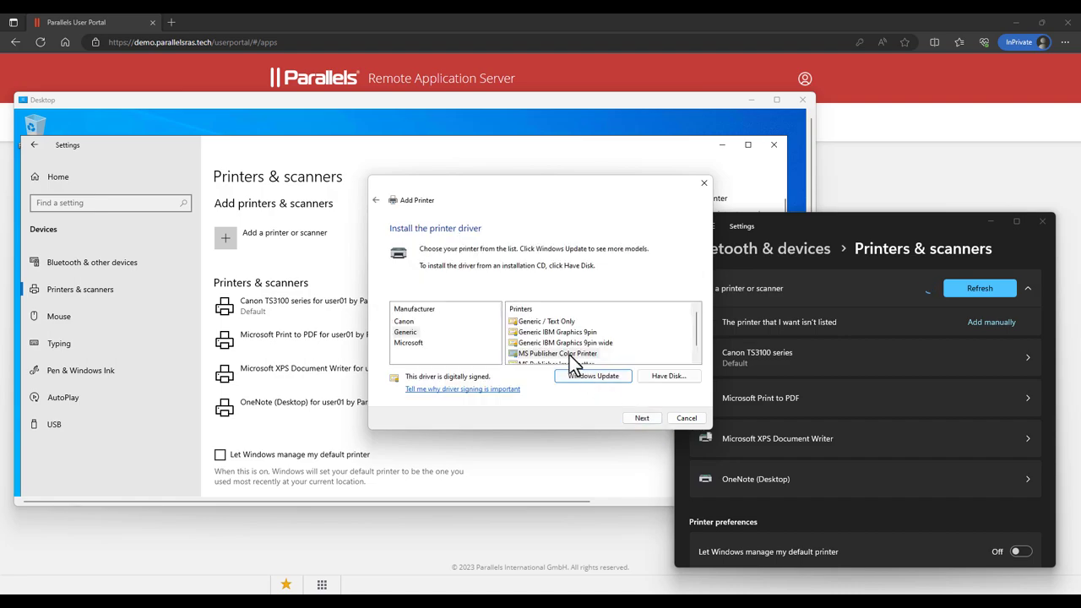
{"action": "left_click", "coordinate": [569, 354]}
{"action": "left_click", "coordinate": [643, 418]}
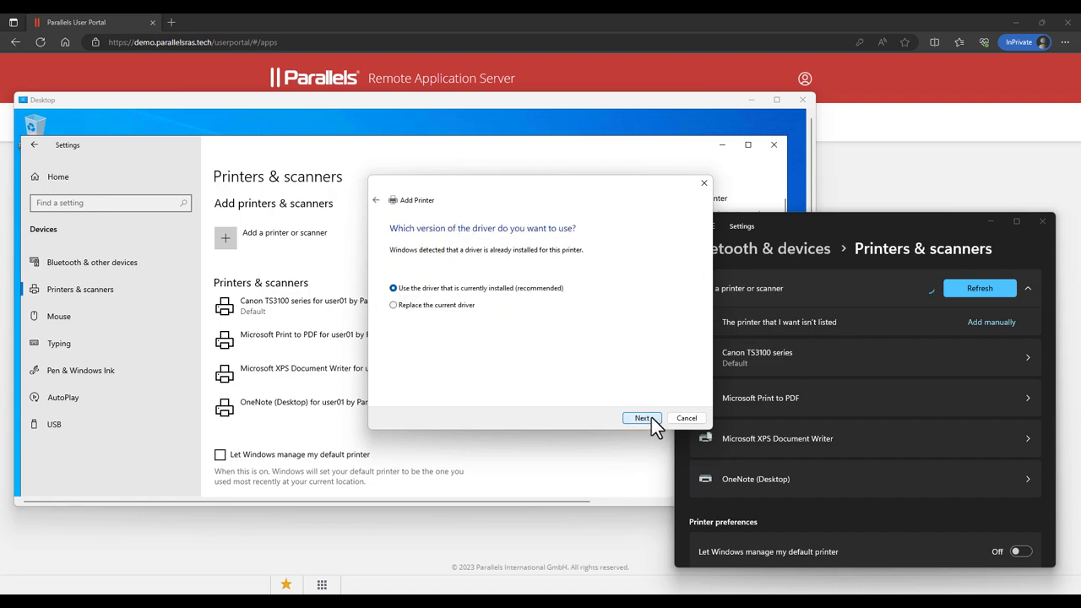
{"action": "left_click", "coordinate": [651, 417]}
{"action": "left_click", "coordinate": [651, 417]}
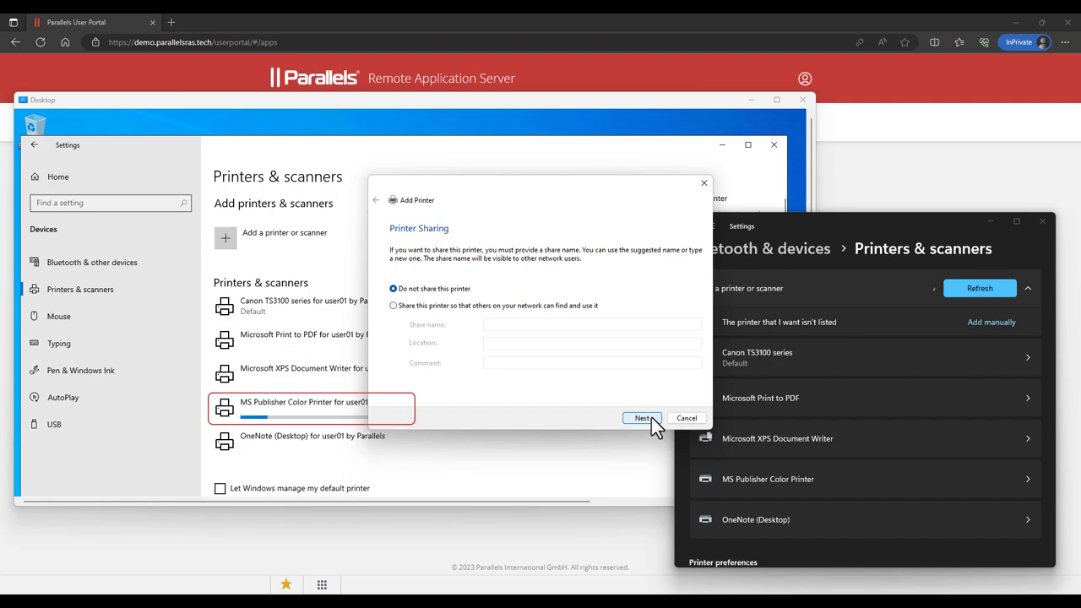
{"action": "left_click", "coordinate": [651, 418]}
{"action": "left_click", "coordinate": [651, 417]}
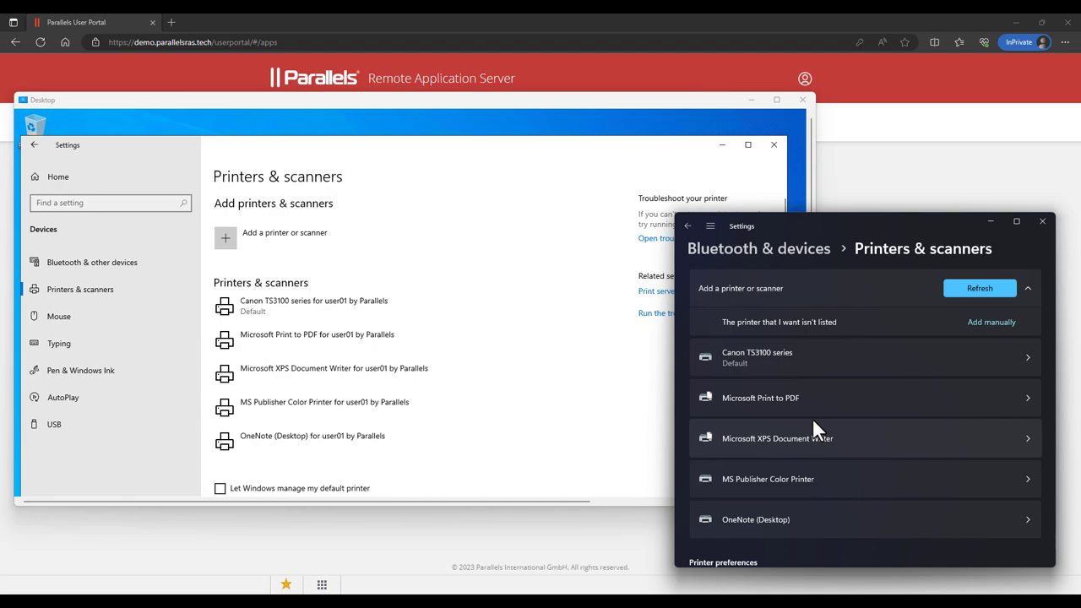
{"action": "scroll", "coordinate": [770, 531], "scroll_direction": "down", "scroll_amount": 1}
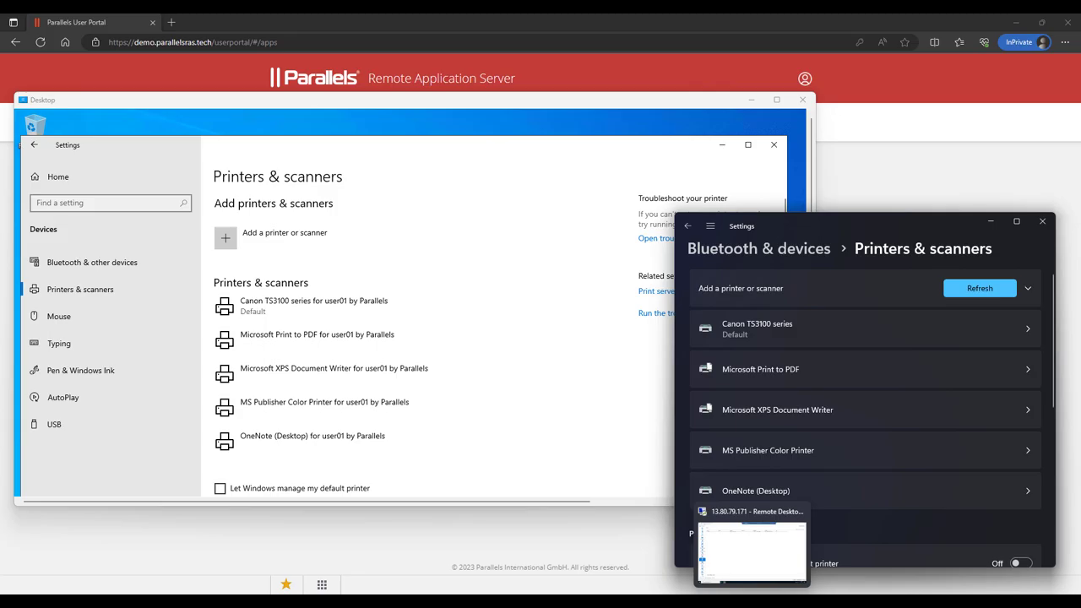
- Set the Policy's printing to redirect Default printer only, then apply it to the farm
{"action": "left_click", "coordinate": [748, 560]}
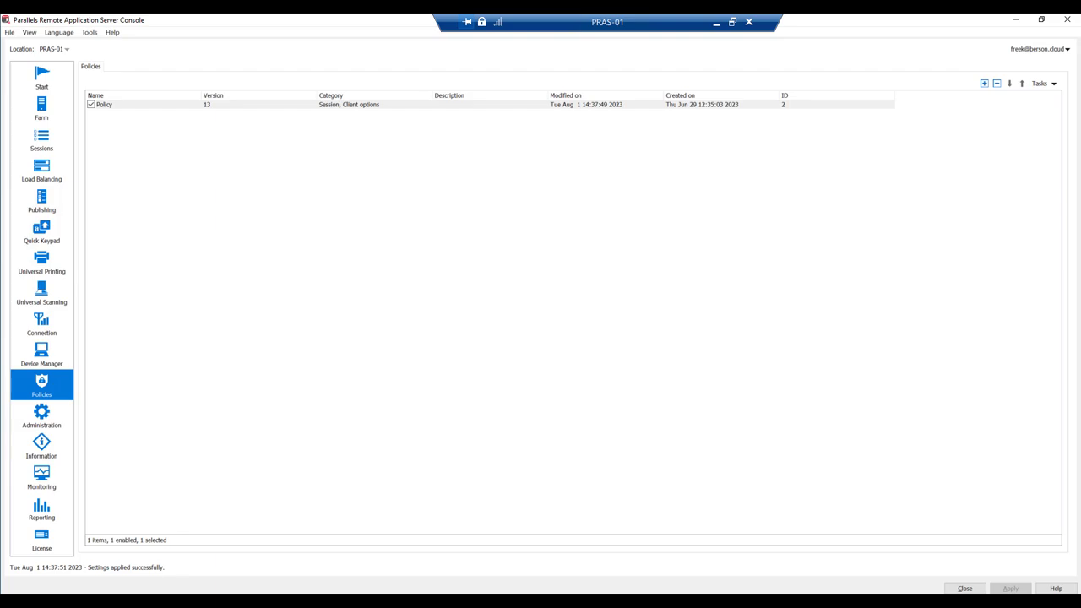
{"action": "double_click", "coordinate": [167, 109]}
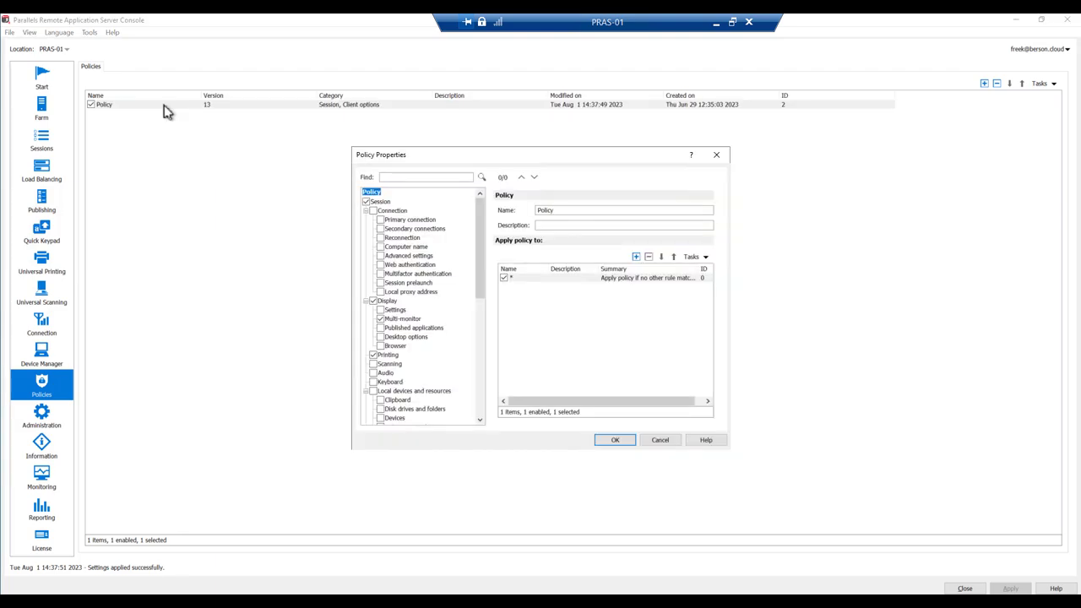
{"action": "left_click", "coordinate": [385, 357]}
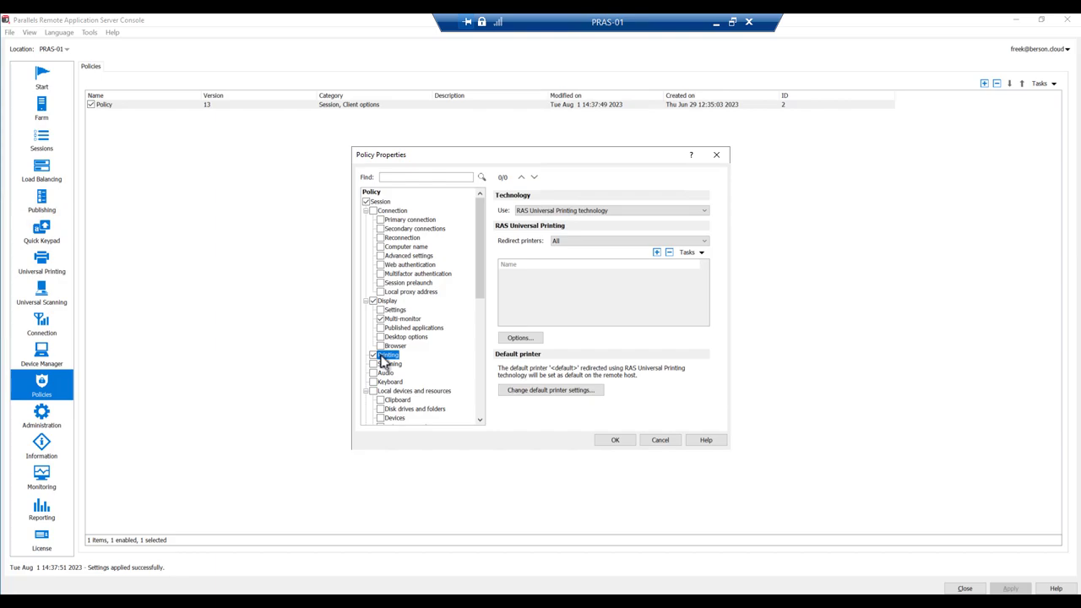
{"action": "left_click", "coordinate": [599, 246]}
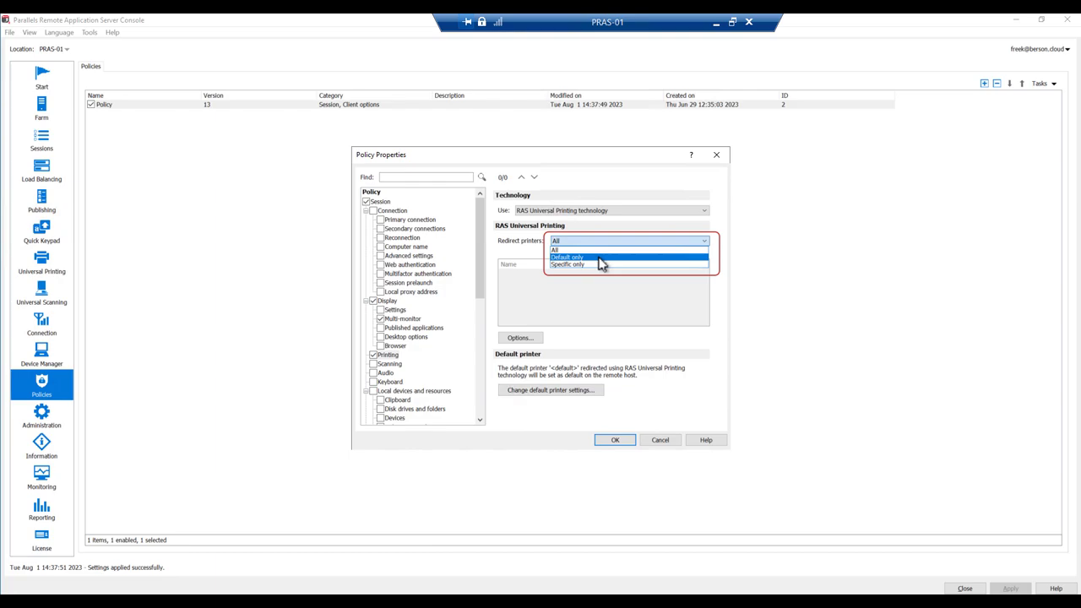
{"action": "left_click", "coordinate": [601, 257]}
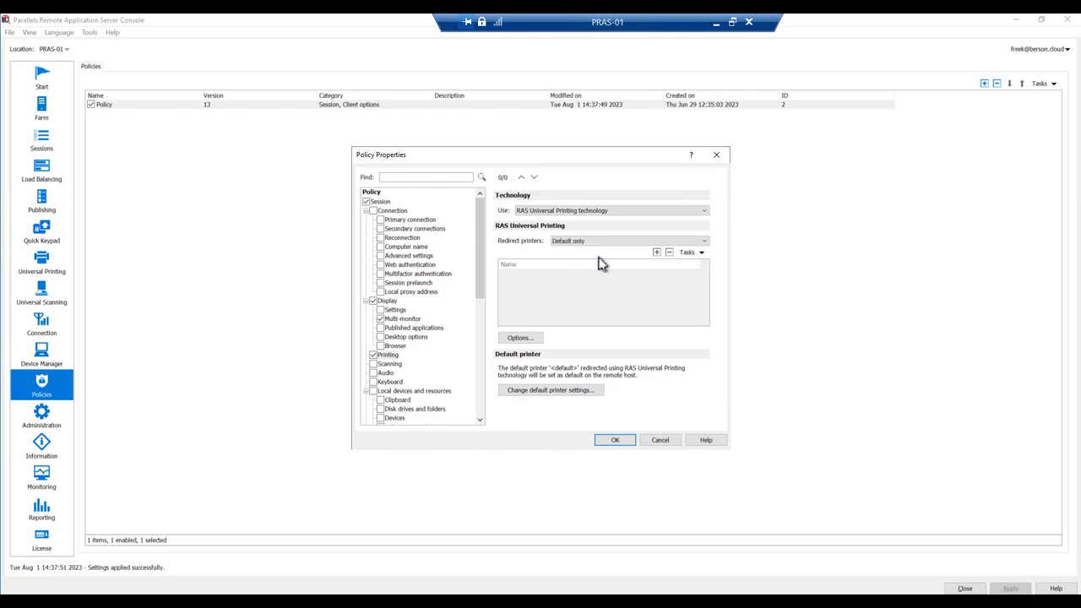
{"action": "left_click", "coordinate": [557, 391]}
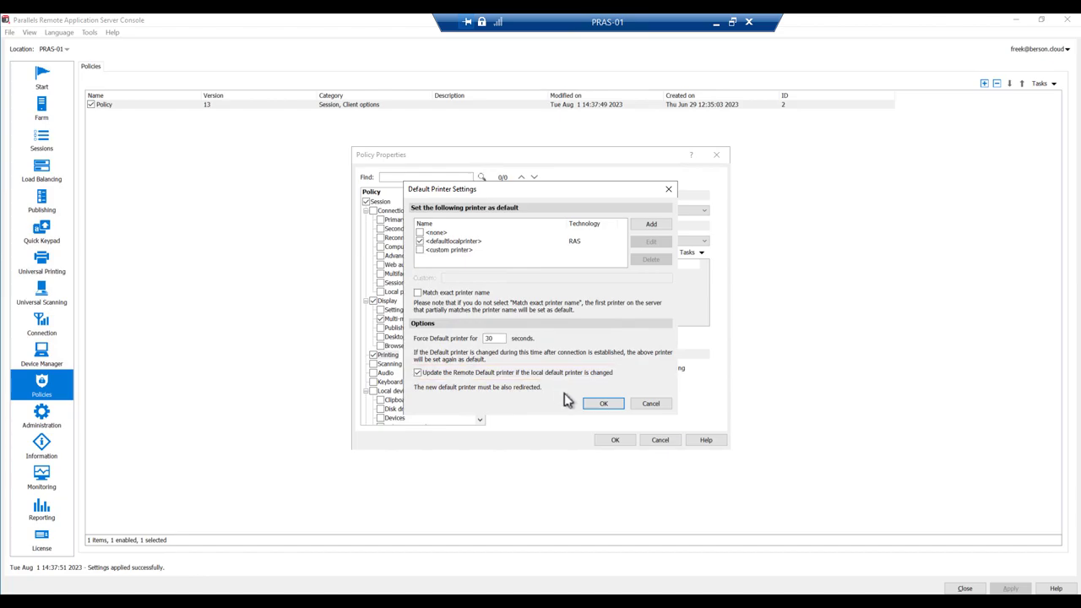
{"action": "left_click", "coordinate": [603, 403]}
{"action": "left_click", "coordinate": [615, 439]}
{"action": "left_click", "coordinate": [1010, 589]}
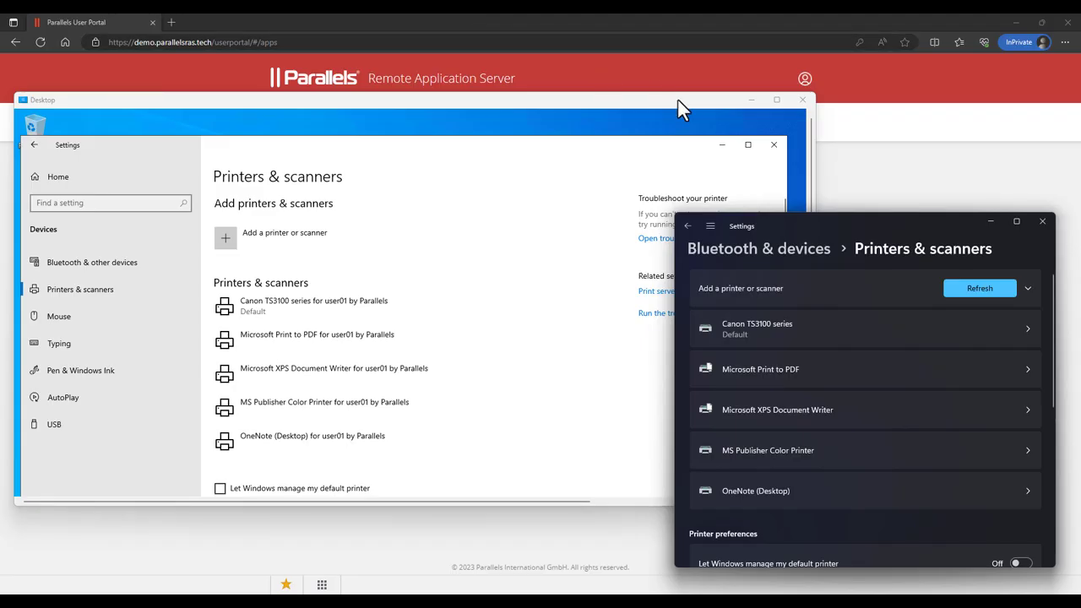
- Close the running Desktop session and refresh the portal's resource list
{"action": "left_click", "coordinate": [682, 109]}
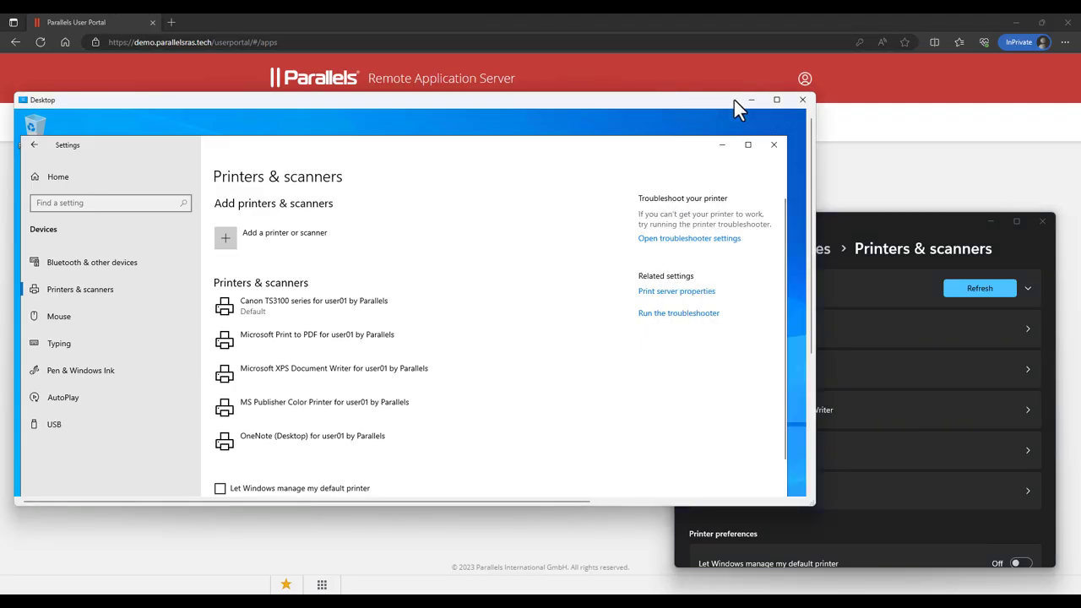
{"action": "left_click", "coordinate": [802, 100]}
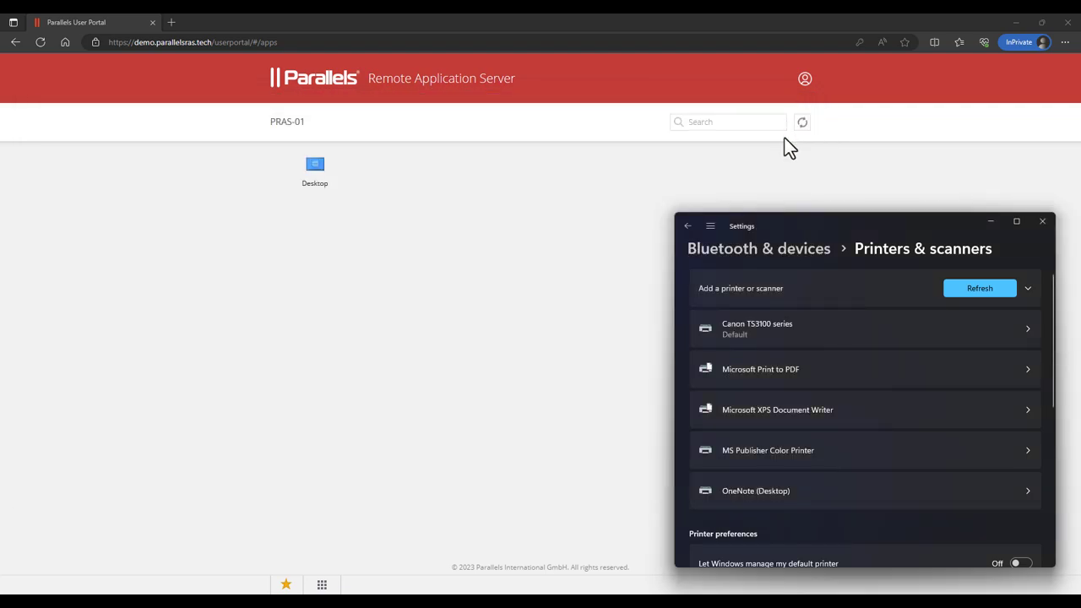
{"action": "left_click", "coordinate": [801, 124]}
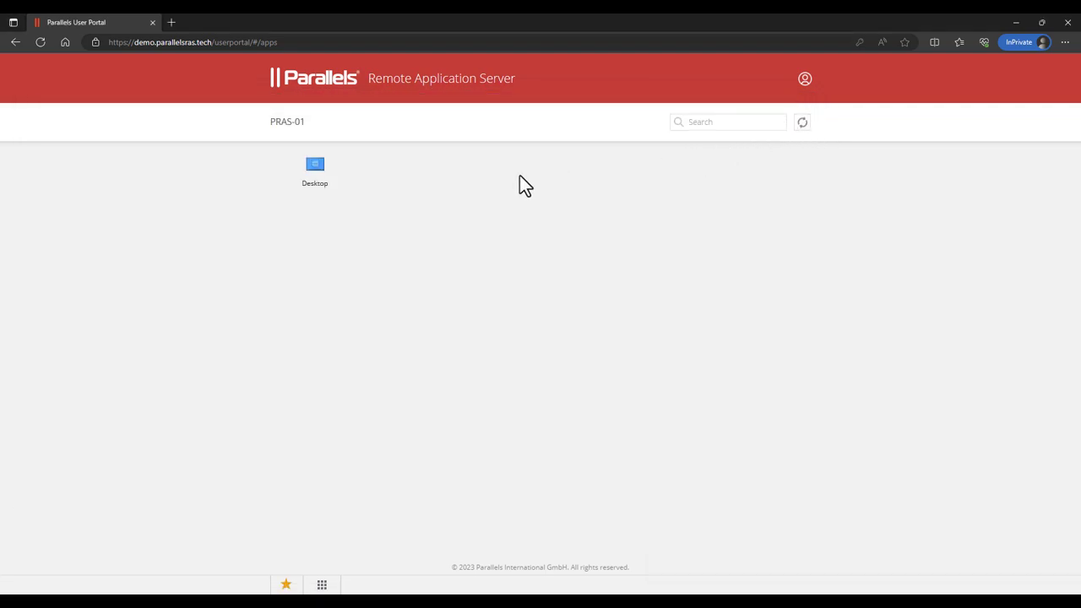
- Relaunch Desktop in Parallels Client as a window beside local Printers & scanners
{"action": "left_click", "coordinate": [328, 176]}
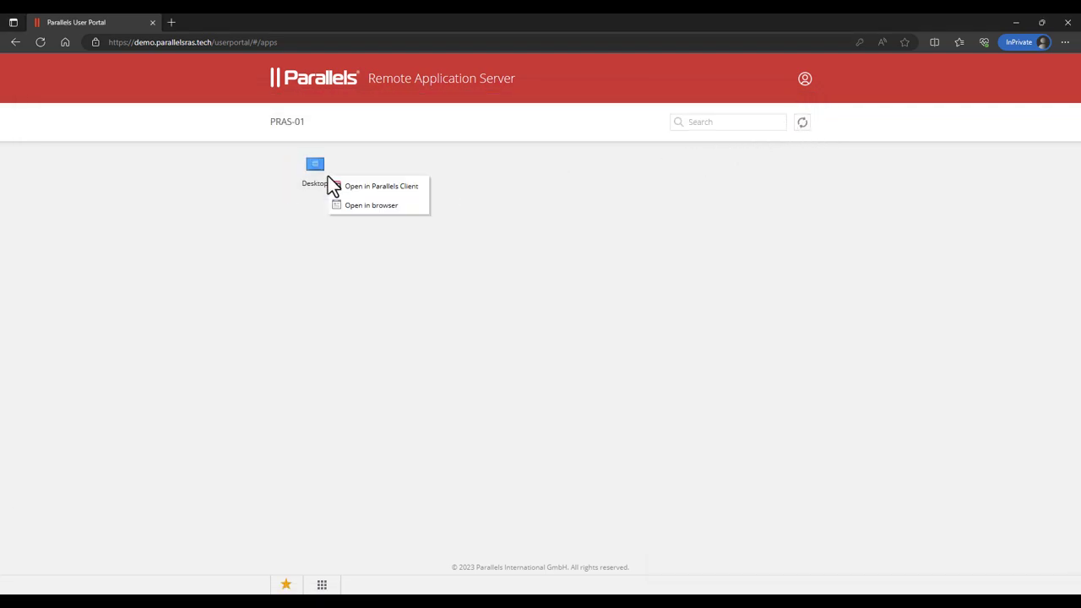
{"action": "left_click", "coordinate": [353, 187]}
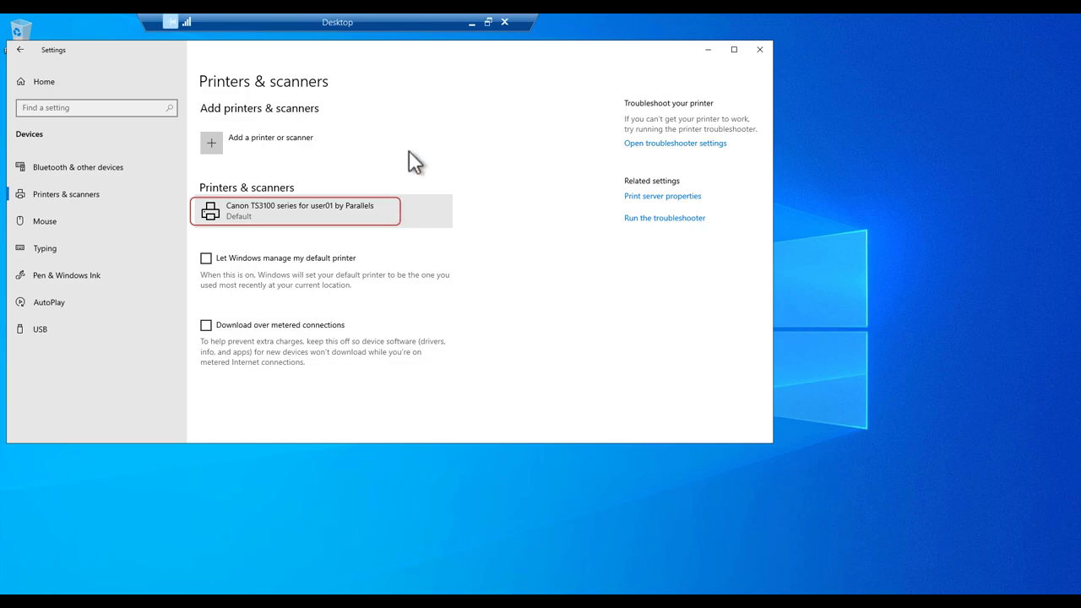
{"action": "left_click", "coordinate": [488, 22]}
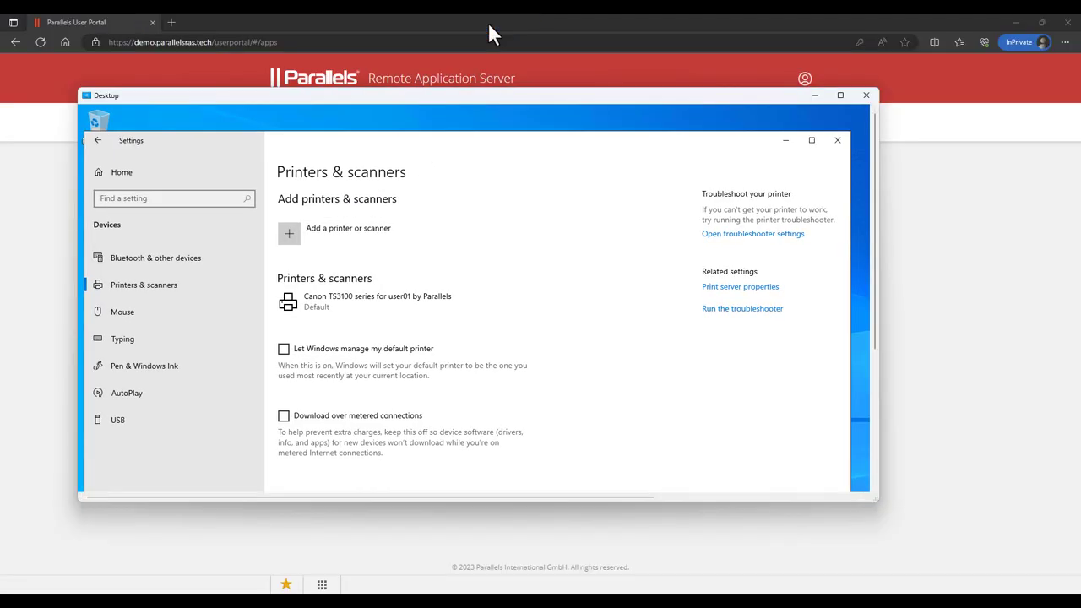
{"action": "left_click_drag", "start_coordinate": [422, 95], "coordinate": [355, 108]}
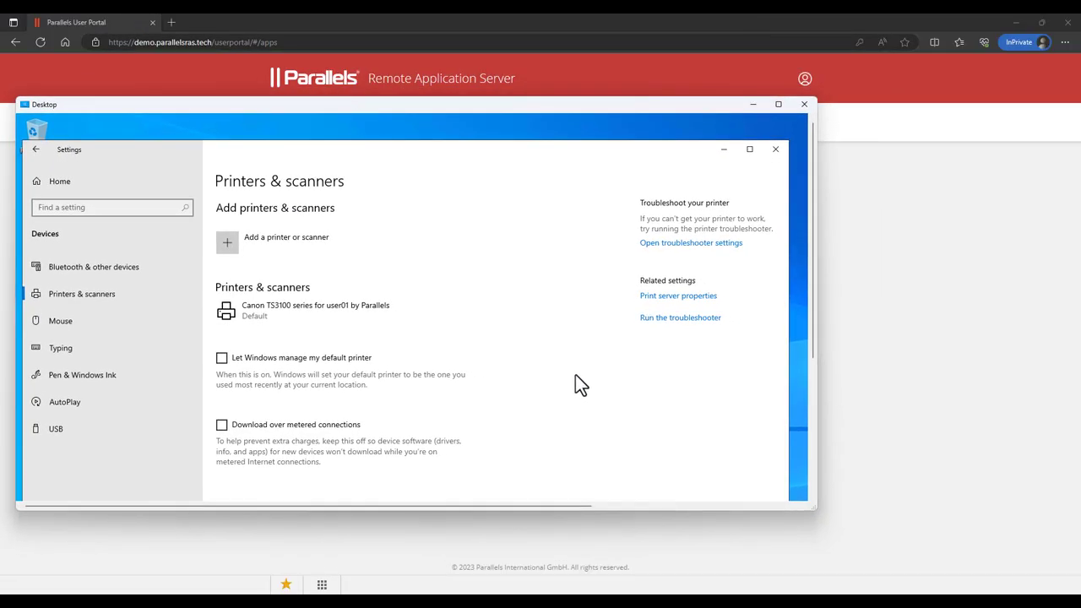
{"action": "key", "text": "alt+Tab"}
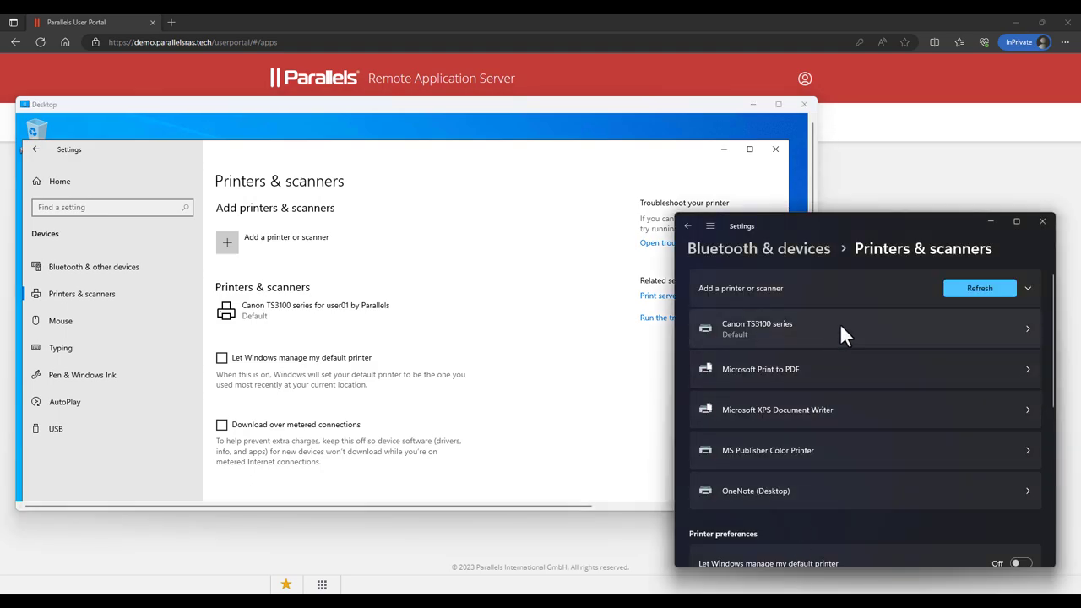
- Make MS Publisher Color Printer the local default printer
{"action": "left_click", "coordinate": [807, 451]}
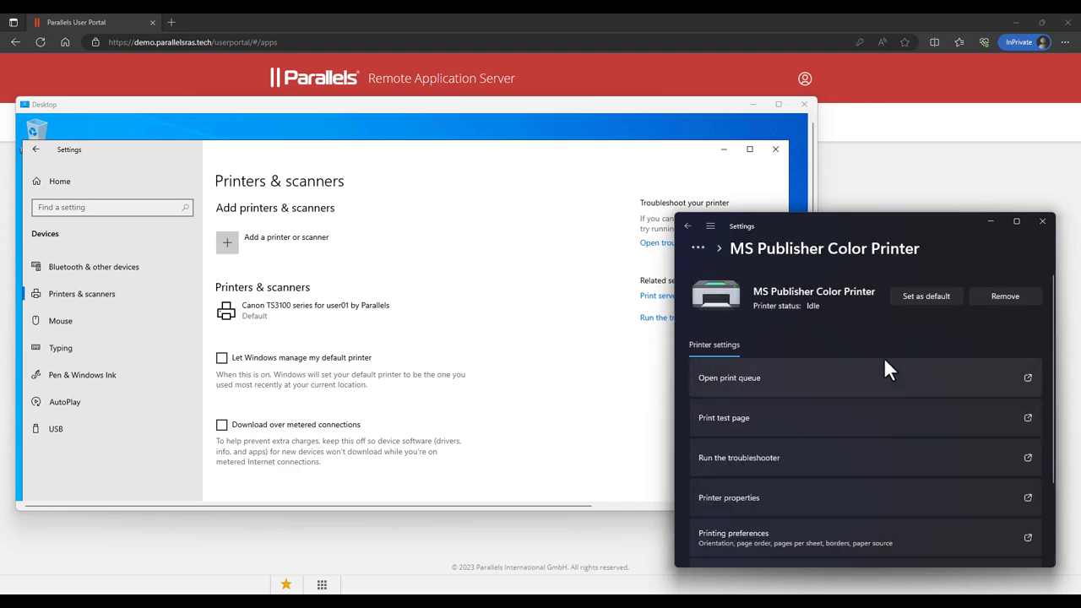
{"action": "left_click", "coordinate": [925, 297]}
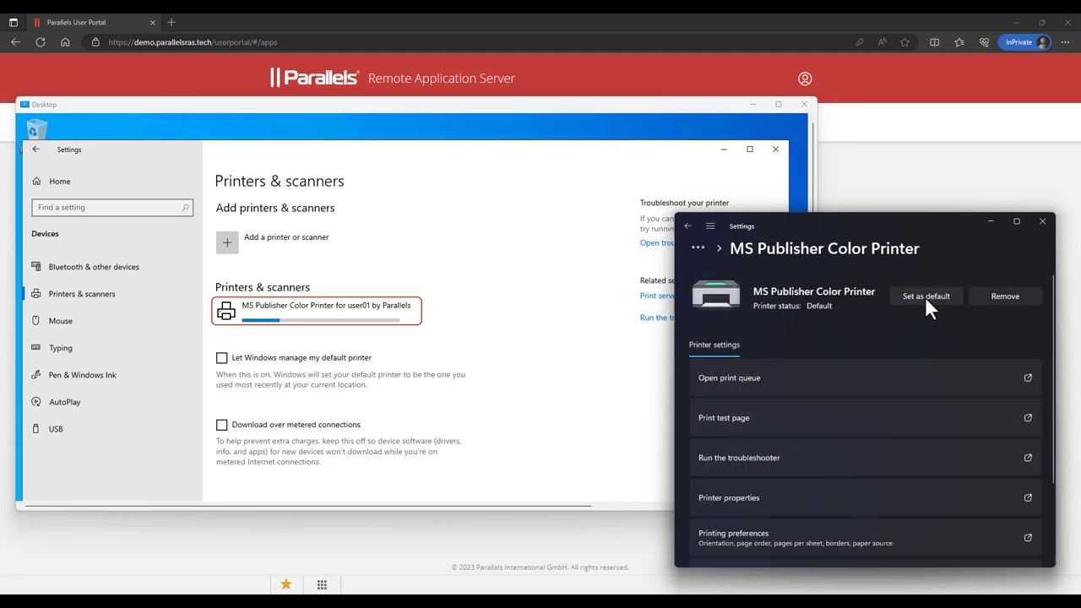